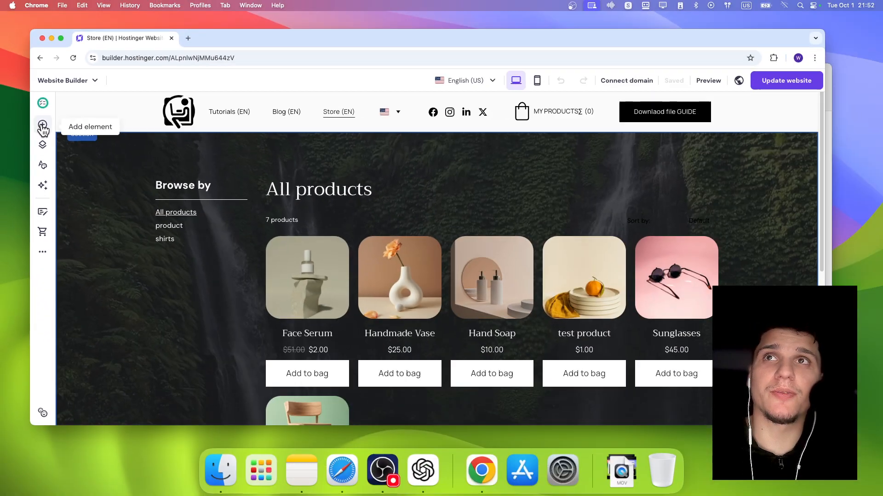
- Try to add an Add to bag button element to the All products store section
{"action": "left_click", "coordinate": [42, 126]}
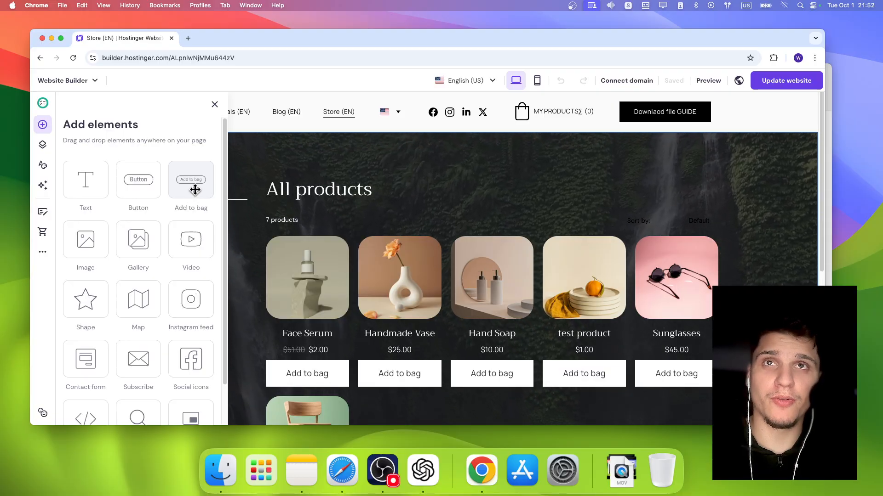
{"action": "left_click_drag", "start_coordinate": [193, 197], "coordinate": [460, 192]}
{"action": "left_click_drag", "start_coordinate": [202, 193], "coordinate": [445, 199]}
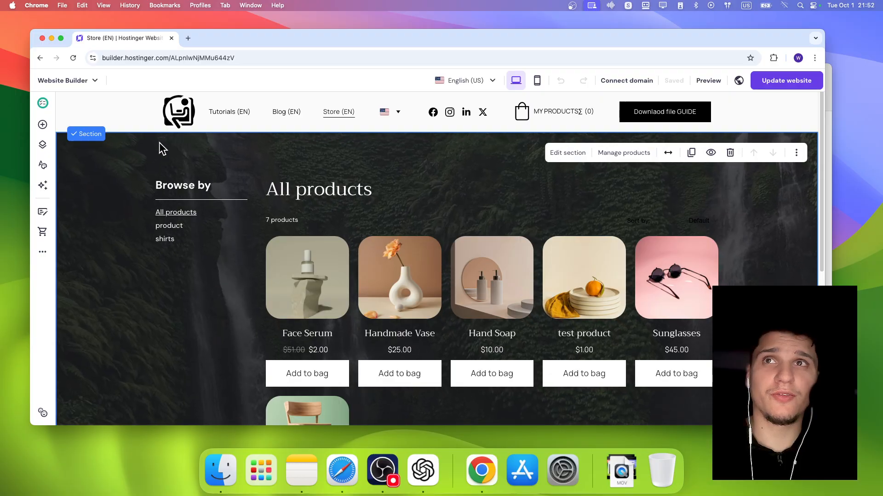
- Open the Tutorials (EN) page for editing, passing through the Blog (EN) page, and look over its sections
{"action": "left_click", "coordinate": [43, 145]}
{"action": "left_click", "coordinate": [123, 221]}
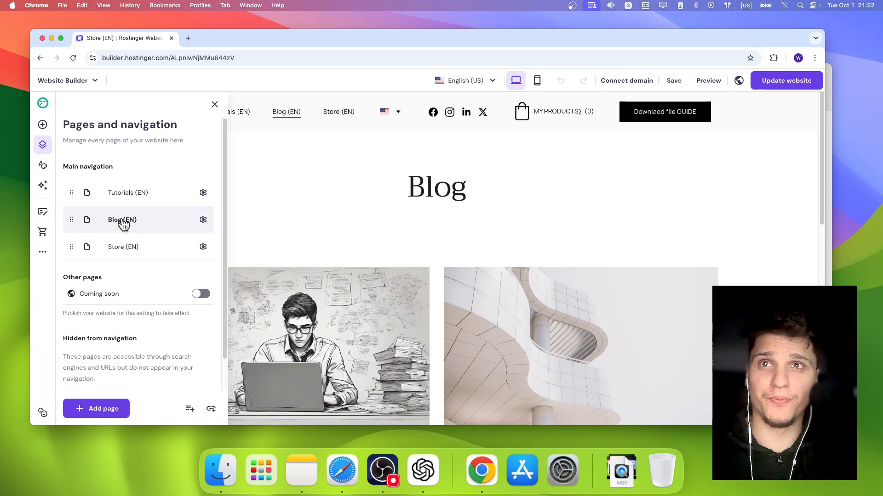
{"action": "left_click", "coordinate": [131, 194]}
{"action": "left_click", "coordinate": [352, 239]}
{"action": "scroll", "coordinate": [407, 304], "scroll_direction": "down", "scroll_amount": 15}
{"action": "scroll", "coordinate": [407, 301], "scroll_direction": "up", "scroll_amount": 15}
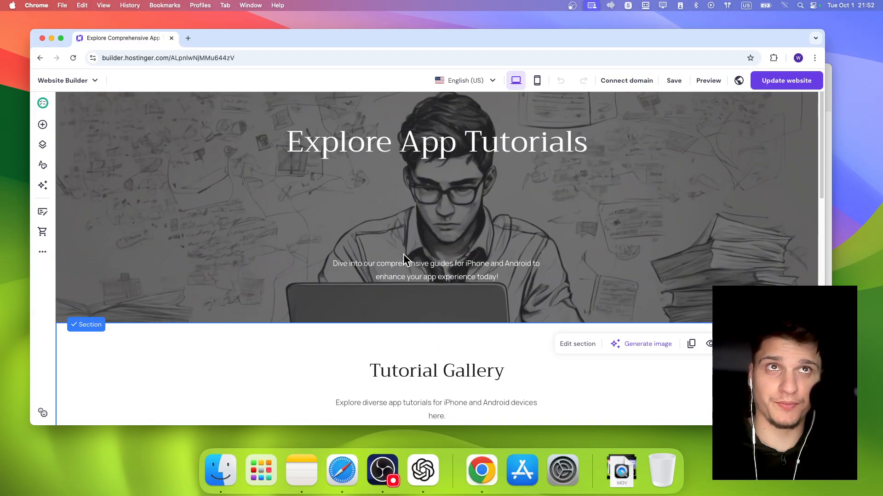
- Add a blank section between the Explore App Tutorials header section and the Tutorial Gallery section
{"action": "left_click", "coordinate": [431, 325]}
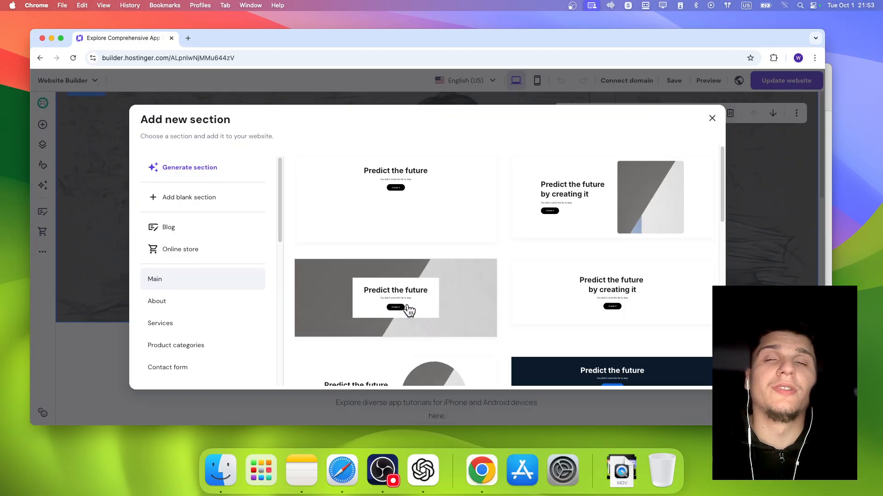
{"action": "left_click", "coordinate": [214, 225]}
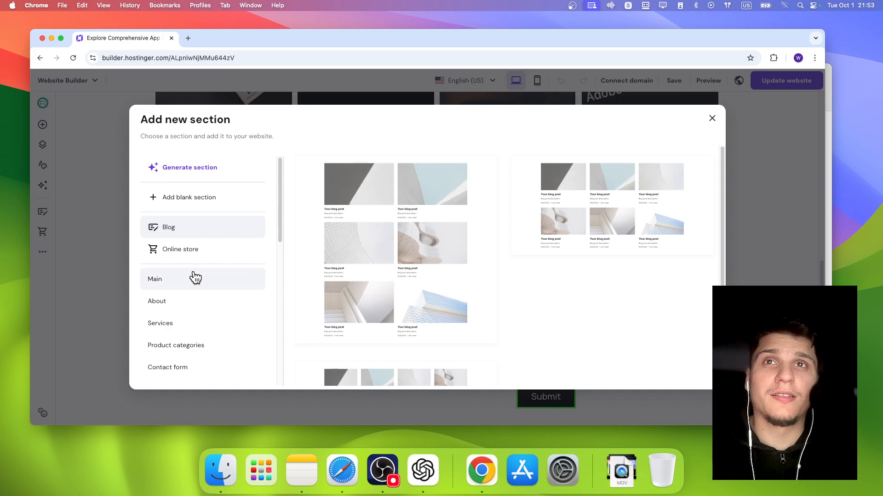
{"action": "left_click", "coordinate": [202, 197]}
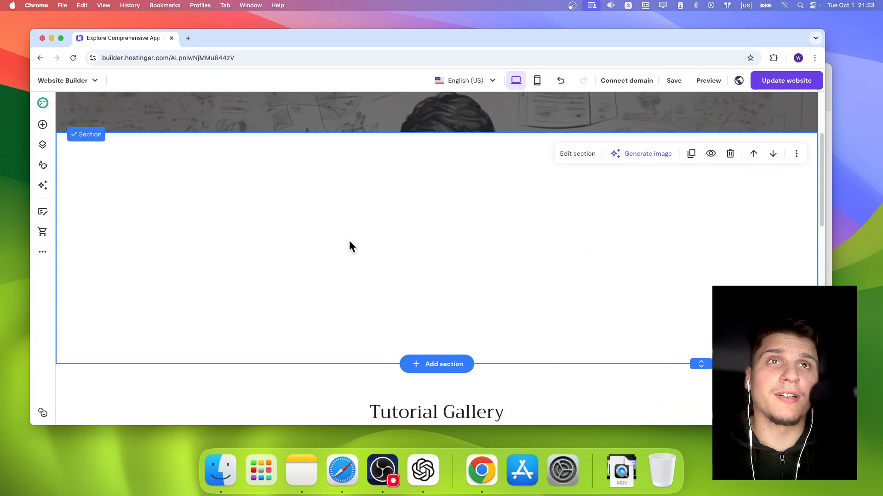
- Add an Add to bag button element to the page, near the Tutorial Gallery heading
{"action": "left_click", "coordinate": [42, 126]}
{"action": "left_click_drag", "start_coordinate": [186, 182], "coordinate": [295, 210]}
{"action": "scroll", "coordinate": [370, 229], "scroll_direction": "up", "scroll_amount": 4}
{"action": "left_click_drag", "start_coordinate": [412, 413], "coordinate": [387, 186]}
{"action": "scroll", "coordinate": [386, 186], "scroll_direction": "up", "scroll_amount": 4}
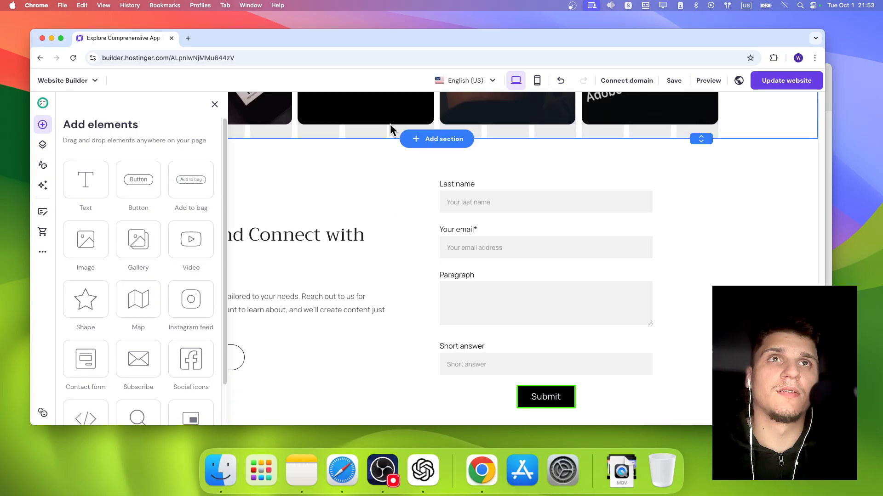
{"action": "left_click", "coordinate": [390, 151]}
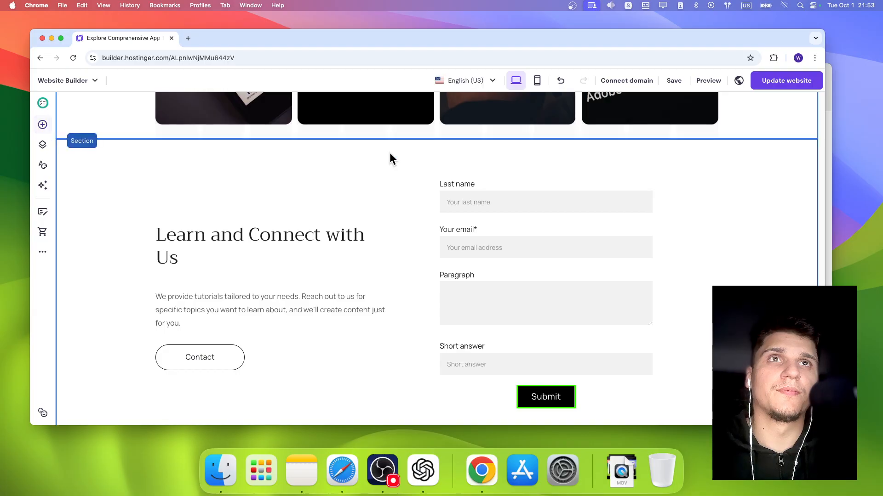
- Move the Add to bag button up into the blank section, near the middle of its upper part
{"action": "scroll", "coordinate": [391, 159], "scroll_direction": "up", "scroll_amount": 5}
{"action": "scroll", "coordinate": [391, 159], "scroll_direction": "up", "scroll_amount": 5}
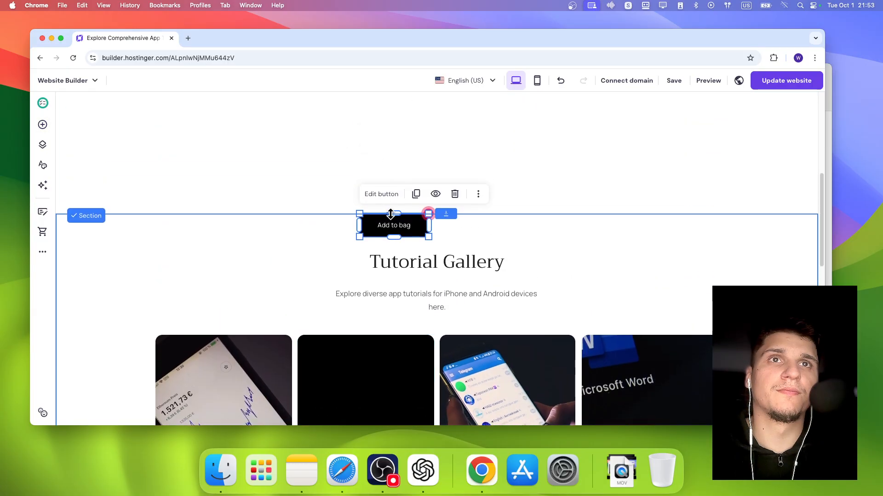
{"action": "scroll", "coordinate": [382, 150], "scroll_direction": "up", "scroll_amount": 3}
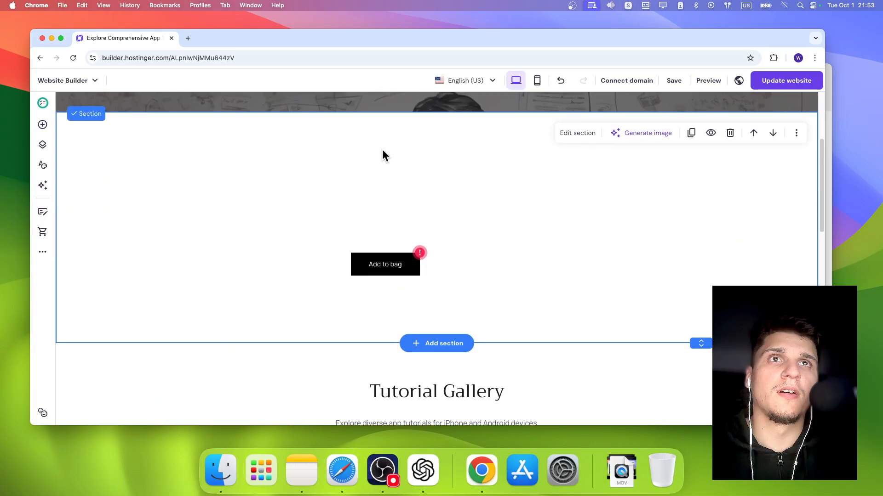
{"action": "mouse_move", "coordinate": [382, 252]}
{"action": "left_mouse_down"}
{"action": "mouse_move", "coordinate": [382, 233]}
{"action": "mouse_move", "coordinate": [382, 252]}
{"action": "left_mouse_up"}
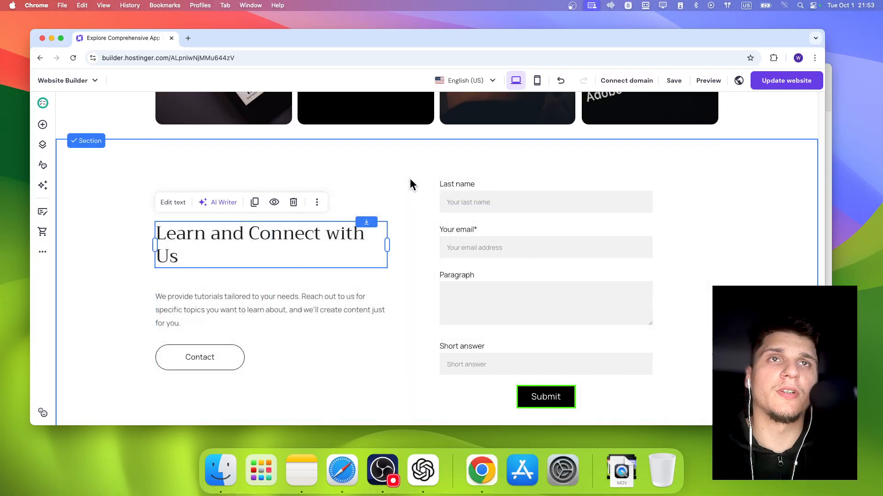
{"action": "scroll", "coordinate": [409, 179], "scroll_direction": "up", "scroll_amount": 10}
{"action": "scroll", "coordinate": [404, 203], "scroll_direction": "down", "scroll_amount": 1}
{"action": "left_click_drag", "start_coordinate": [387, 294], "coordinate": [404, 219]}
{"action": "scroll", "coordinate": [395, 193], "scroll_direction": "down", "scroll_amount": 10}
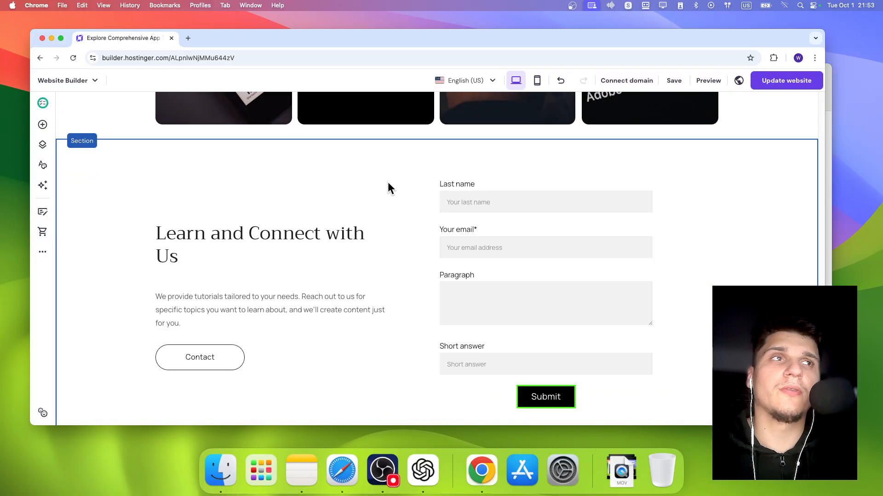
{"action": "scroll", "coordinate": [388, 183], "scroll_direction": "down", "scroll_amount": 3}
{"action": "scroll", "coordinate": [388, 183], "scroll_direction": "up", "scroll_amount": 10}
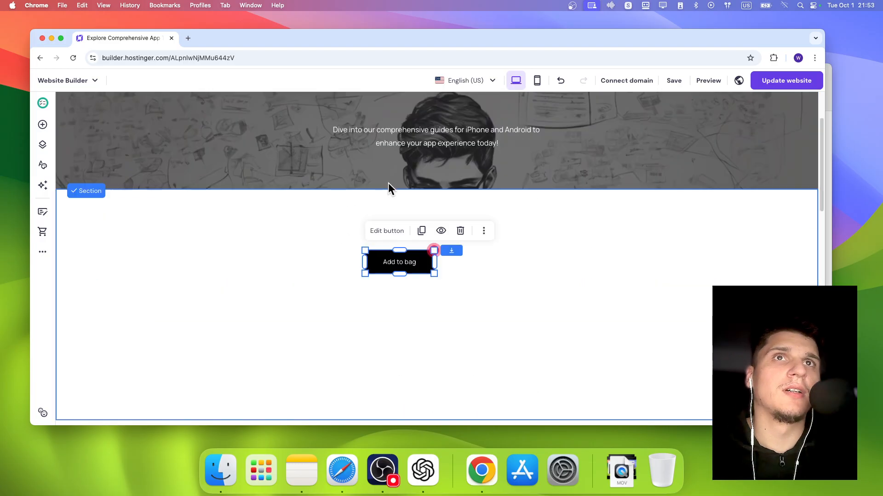
- Connect the Add to bag button to the Face Serum product
{"action": "left_click", "coordinate": [389, 230]}
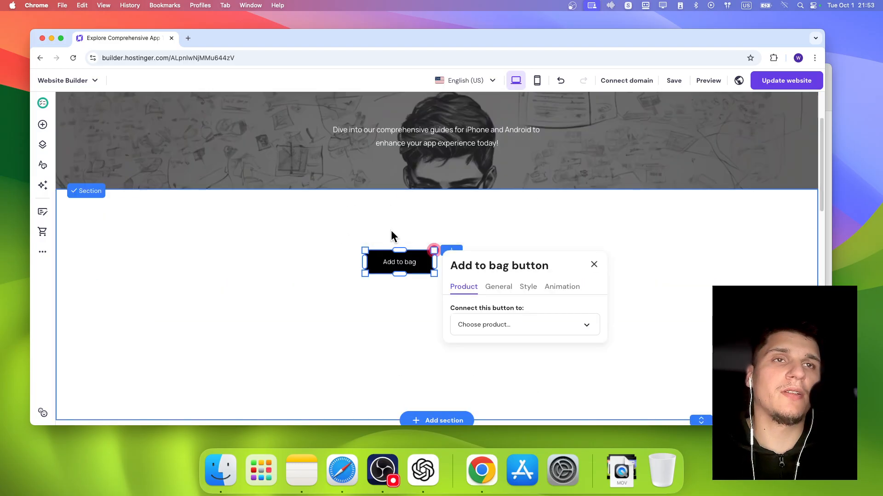
{"action": "scroll", "coordinate": [461, 288], "scroll_direction": "down", "scroll_amount": 8}
{"action": "scroll", "coordinate": [489, 293], "scroll_direction": "up", "scroll_amount": 8}
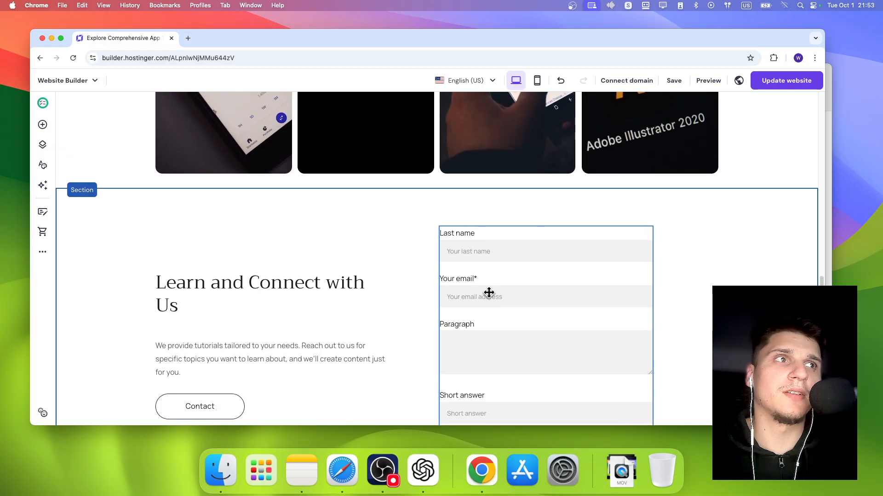
{"action": "scroll", "coordinate": [489, 292], "scroll_direction": "up", "scroll_amount": 2}
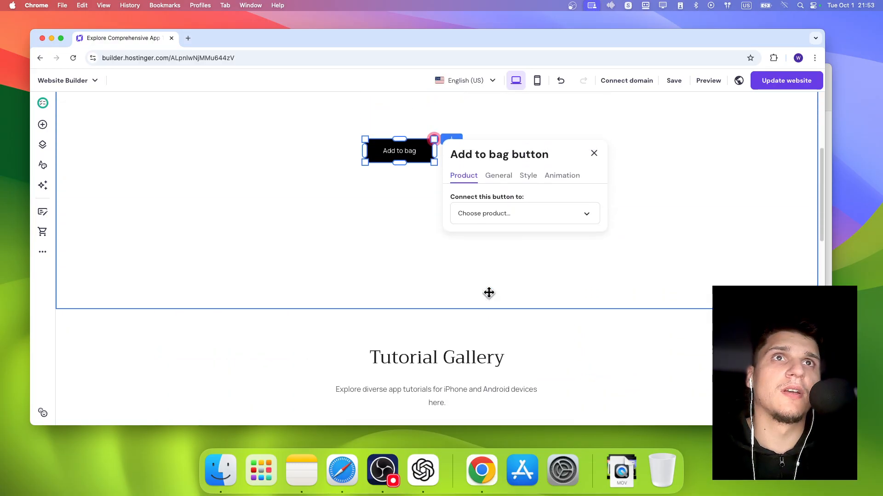
{"action": "left_click", "coordinate": [486, 214]}
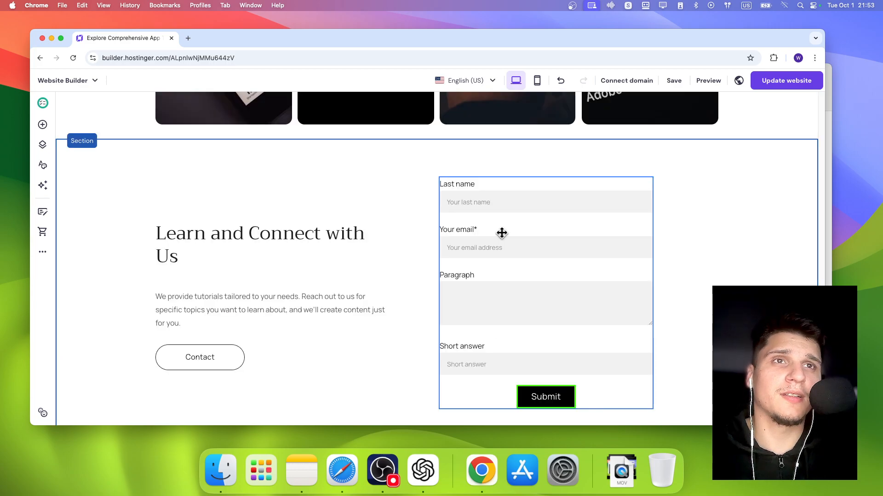
{"action": "scroll", "coordinate": [501, 233], "scroll_direction": "down", "scroll_amount": 2}
{"action": "scroll", "coordinate": [501, 234], "scroll_direction": "up", "scroll_amount": 15}
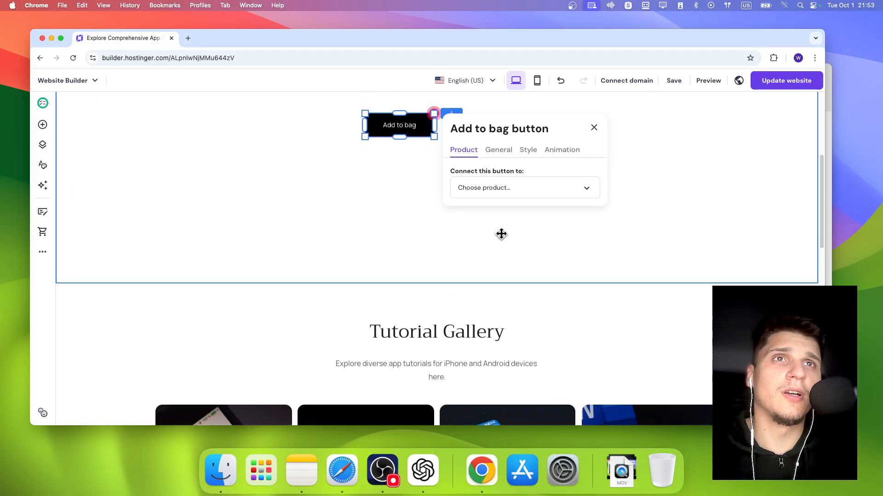
{"action": "scroll", "coordinate": [501, 234], "scroll_direction": "down", "scroll_amount": 1}
{"action": "scroll", "coordinate": [501, 234], "scroll_direction": "down", "scroll_amount": 1}
{"action": "left_click", "coordinate": [486, 314]}
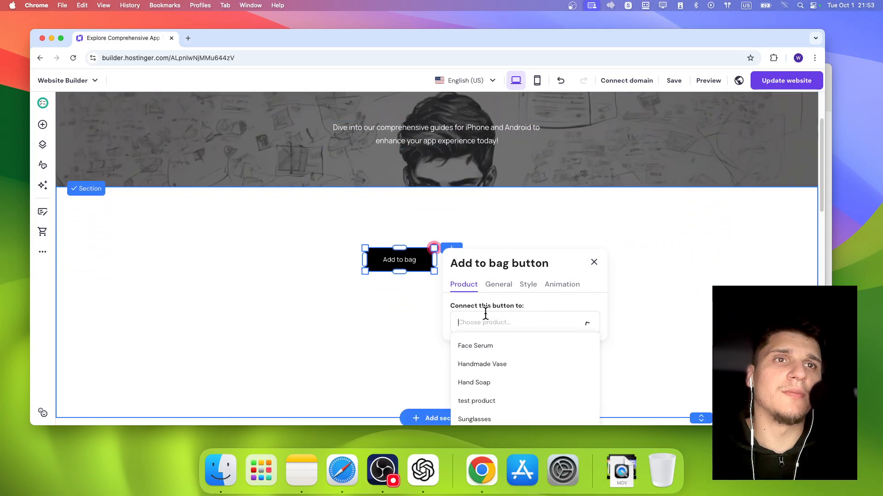
{"action": "left_click", "coordinate": [508, 347]}
- Examine the Add to bag button's General settings, where its button text can be edited
{"action": "scroll", "coordinate": [463, 278], "scroll_direction": "down", "scroll_amount": 10}
{"action": "scroll", "coordinate": [477, 294], "scroll_direction": "up", "scroll_amount": 5}
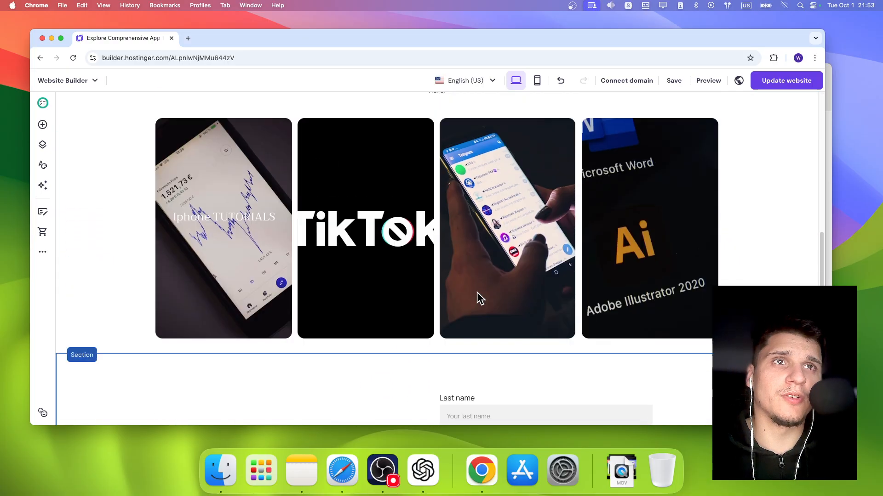
{"action": "scroll", "coordinate": [476, 293], "scroll_direction": "up", "scroll_amount": 10}
{"action": "scroll", "coordinate": [476, 292], "scroll_direction": "down", "scroll_amount": 3}
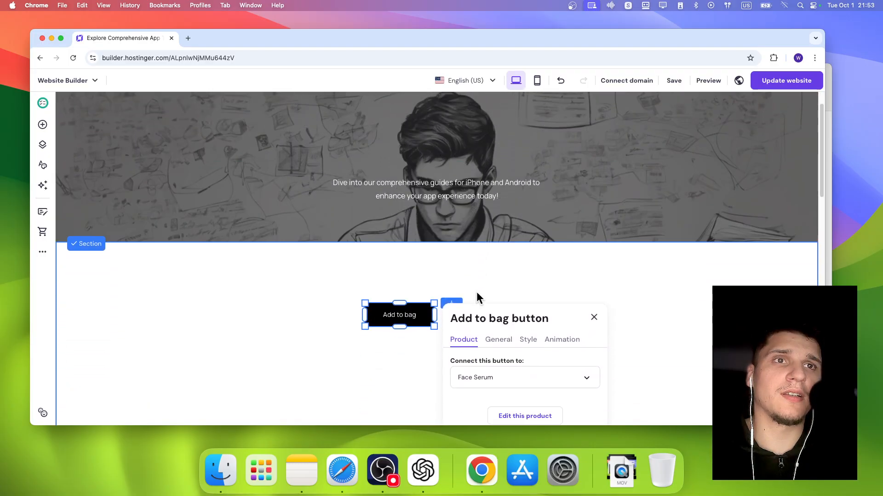
{"action": "left_click", "coordinate": [499, 329]}
{"action": "scroll", "coordinate": [499, 327], "scroll_direction": "down", "scroll_amount": 2}
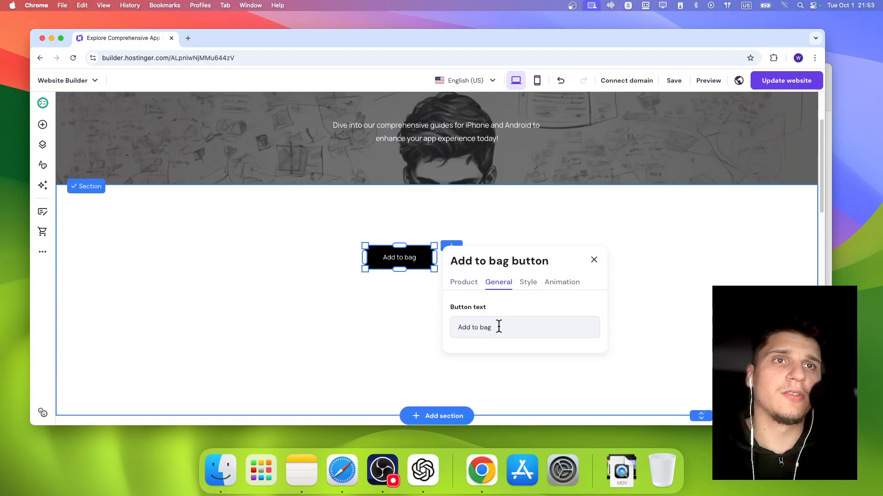
{"action": "scroll", "coordinate": [486, 325], "scroll_direction": "down", "scroll_amount": 10}
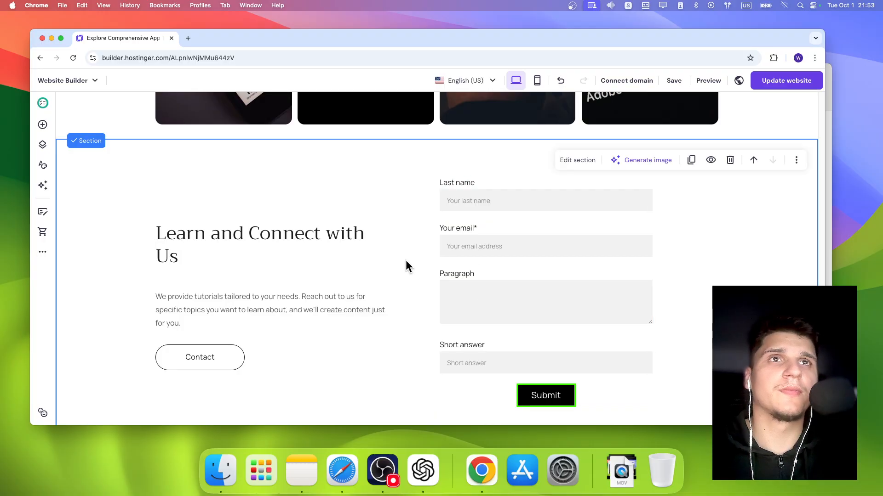
{"action": "scroll", "coordinate": [406, 261], "scroll_direction": "up", "scroll_amount": 15}
{"action": "scroll", "coordinate": [420, 295], "scroll_direction": "down", "scroll_amount": 2}
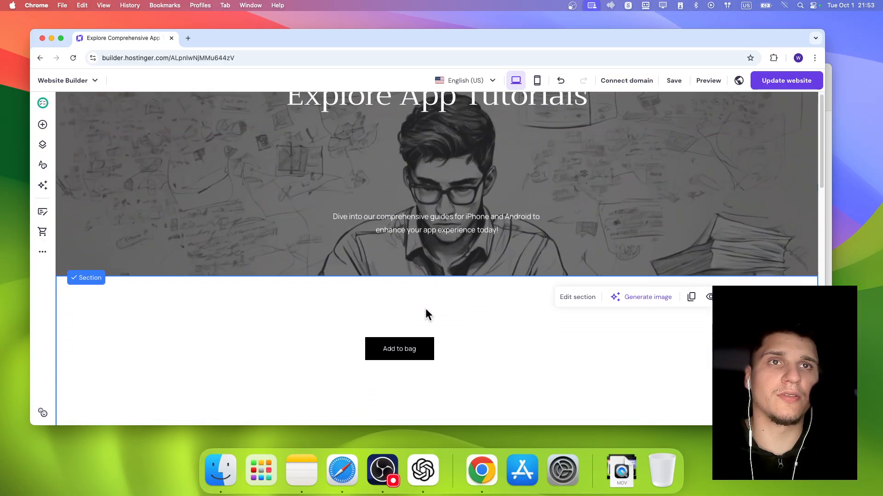
- Move the section with the Add to bag button down the page, past the Tutorial Gallery and contact form sections
{"action": "left_click", "coordinate": [773, 296]}
{"action": "scroll", "coordinate": [721, 285], "scroll_direction": "down", "scroll_amount": 10}
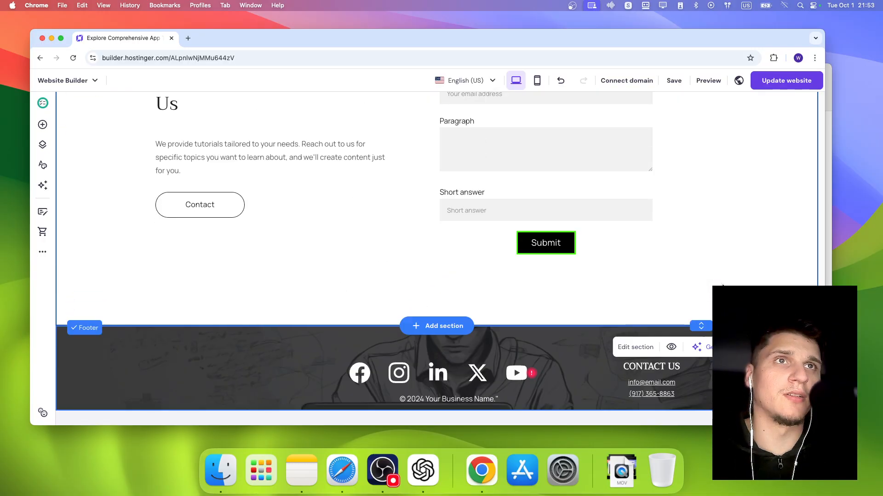
{"action": "scroll", "coordinate": [722, 285], "scroll_direction": "up", "scroll_amount": 5}
{"action": "scroll", "coordinate": [741, 198], "scroll_direction": "up", "scroll_amount": 2}
{"action": "left_click", "coordinate": [773, 125]}
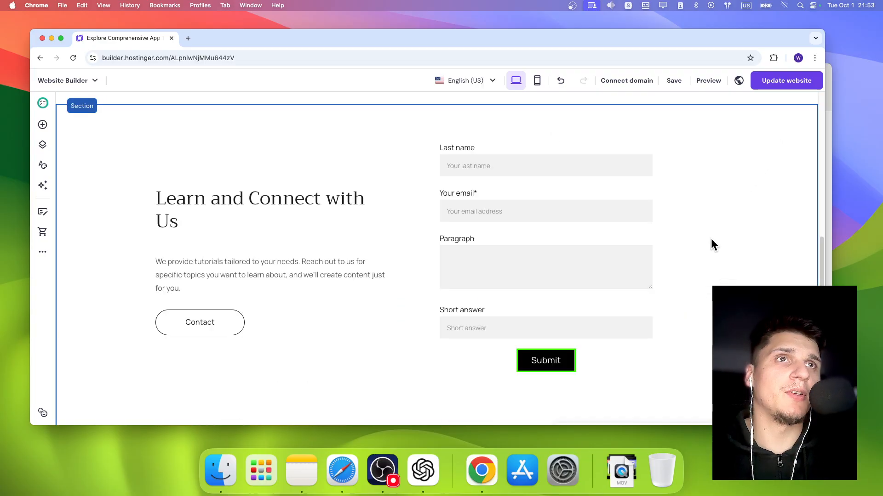
{"action": "scroll", "coordinate": [711, 240], "scroll_direction": "up", "scroll_amount": 9}
{"action": "scroll", "coordinate": [711, 240], "scroll_direction": "down", "scroll_amount": 4}
{"action": "scroll", "coordinate": [711, 243], "scroll_direction": "down", "scroll_amount": 7}
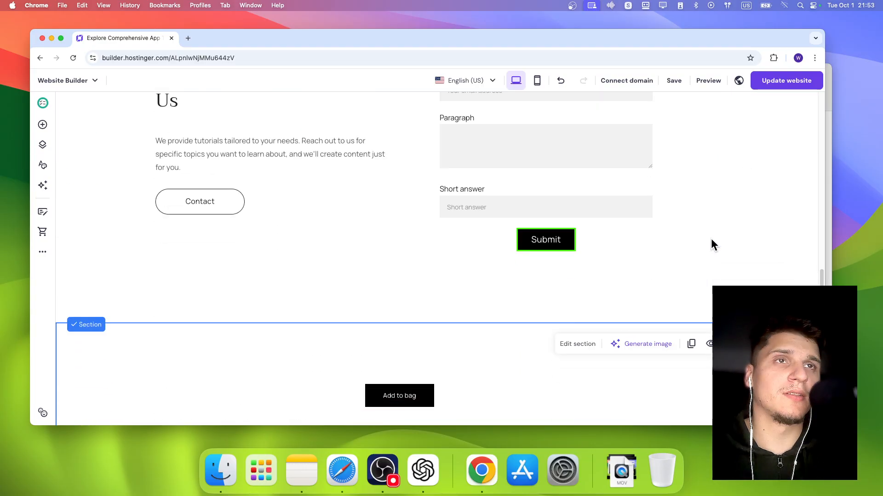
- Shift the Add to bag button slightly right and down within its section and open its product settings
{"action": "scroll", "coordinate": [711, 242], "scroll_direction": "up", "scroll_amount": 4}
{"action": "scroll", "coordinate": [683, 265], "scroll_direction": "down", "scroll_amount": 1}
{"action": "scroll", "coordinate": [684, 266], "scroll_direction": "up", "scroll_amount": 7}
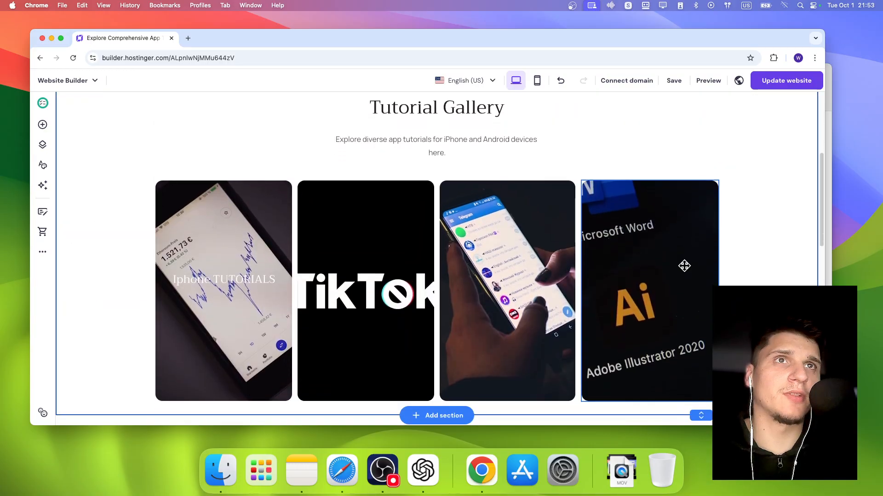
{"action": "scroll", "coordinate": [684, 266], "scroll_direction": "down", "scroll_amount": 10}
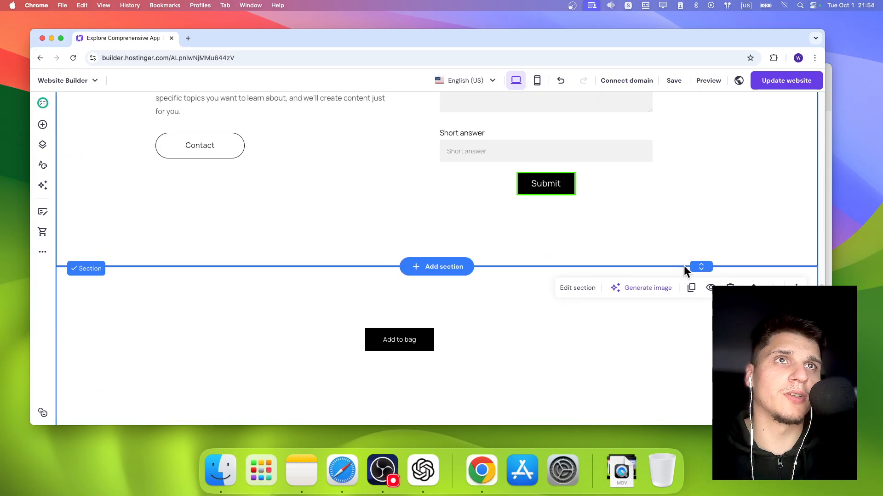
{"action": "scroll", "coordinate": [683, 266], "scroll_direction": "up", "scroll_amount": 1}
{"action": "scroll", "coordinate": [683, 265], "scroll_direction": "down", "scroll_amount": 5}
{"action": "scroll", "coordinate": [686, 256], "scroll_direction": "up", "scroll_amount": 1}
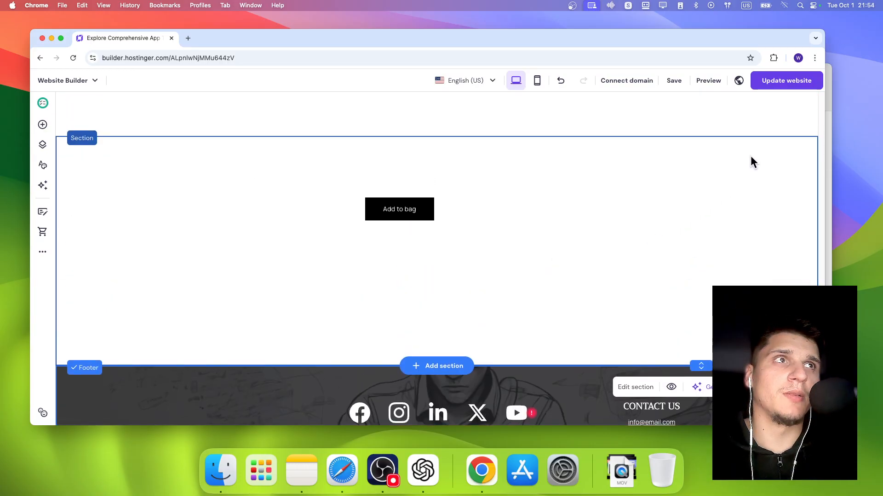
{"action": "left_click", "coordinate": [419, 218]}
{"action": "left_click_drag", "start_coordinate": [419, 218], "coordinate": [448, 231]}
{"action": "left_click", "coordinate": [425, 198]}
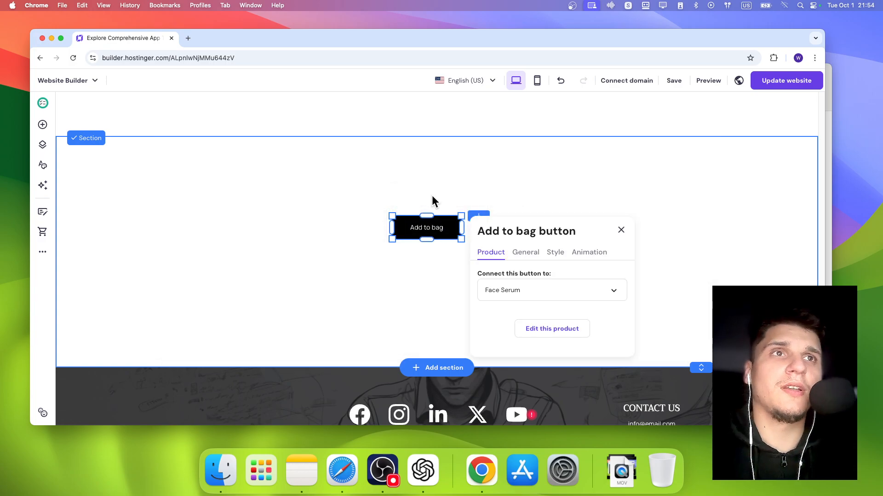
- Delete the section containing the Add to bag button, between the contact form section and the footer
{"action": "scroll", "coordinate": [518, 252], "scroll_direction": "up", "scroll_amount": 8}
{"action": "scroll", "coordinate": [518, 252], "scroll_direction": "down", "scroll_amount": 5}
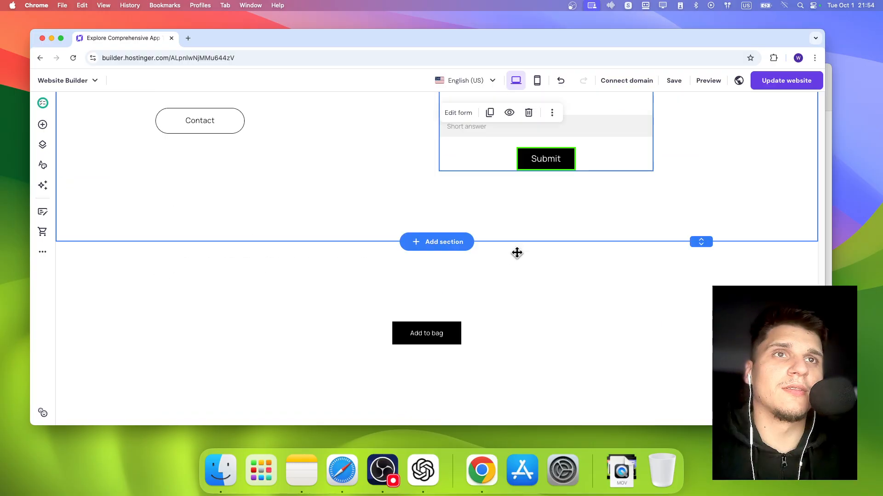
{"action": "scroll", "coordinate": [517, 253], "scroll_direction": "up", "scroll_amount": 2}
{"action": "scroll", "coordinate": [733, 285], "scroll_direction": "up", "scroll_amount": 2}
{"action": "left_click", "coordinate": [733, 285]}
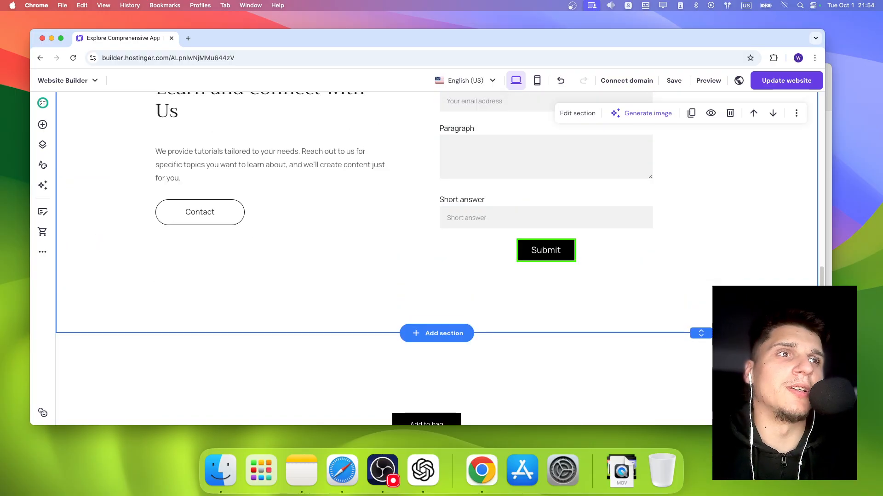
{"action": "left_click", "coordinate": [678, 357]}
{"action": "left_click", "coordinate": [729, 354]}
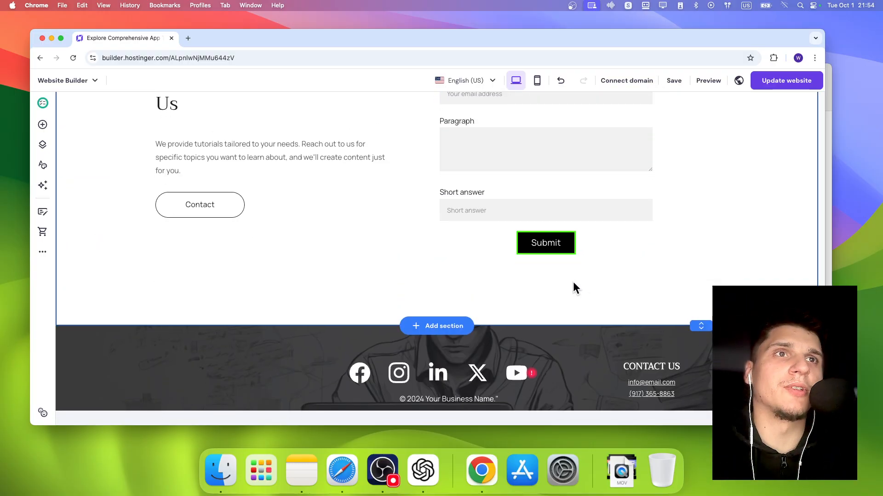
- Duplicate the Add to bag button above the contact form and place the copy to the lower left of the original
{"action": "scroll", "coordinate": [573, 283], "scroll_direction": "up", "scroll_amount": 6}
{"action": "scroll", "coordinate": [572, 283], "scroll_direction": "up", "scroll_amount": 1}
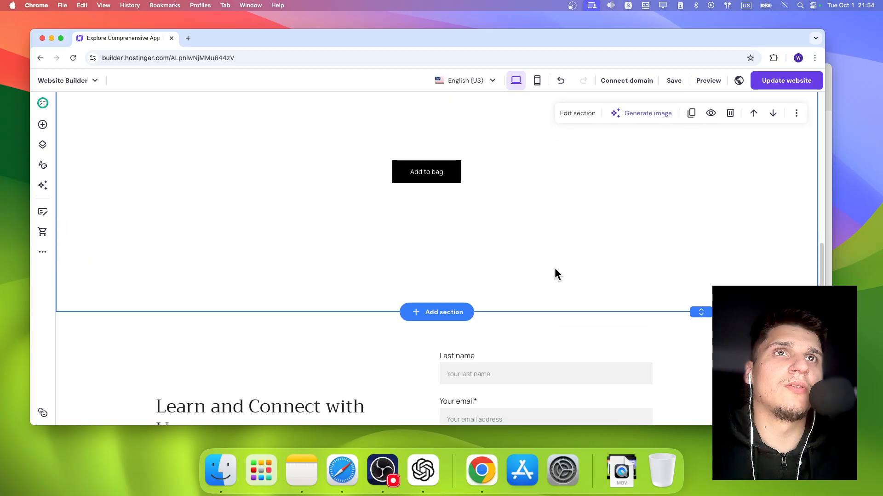
{"action": "left_click", "coordinate": [442, 181]}
{"action": "left_click", "coordinate": [441, 145]}
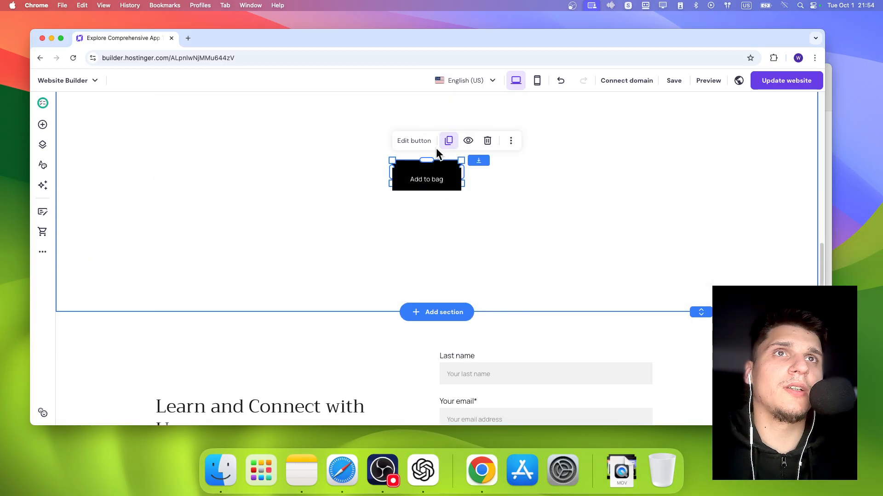
{"action": "left_click", "coordinate": [416, 143]}
{"action": "left_click_drag", "start_coordinate": [460, 177], "coordinate": [331, 201]}
- Examine the original Add to bag button's General settings and start editing its button text
{"action": "left_click", "coordinate": [419, 169]}
{"action": "left_click", "coordinate": [421, 139]}
{"action": "left_click", "coordinate": [526, 194]}
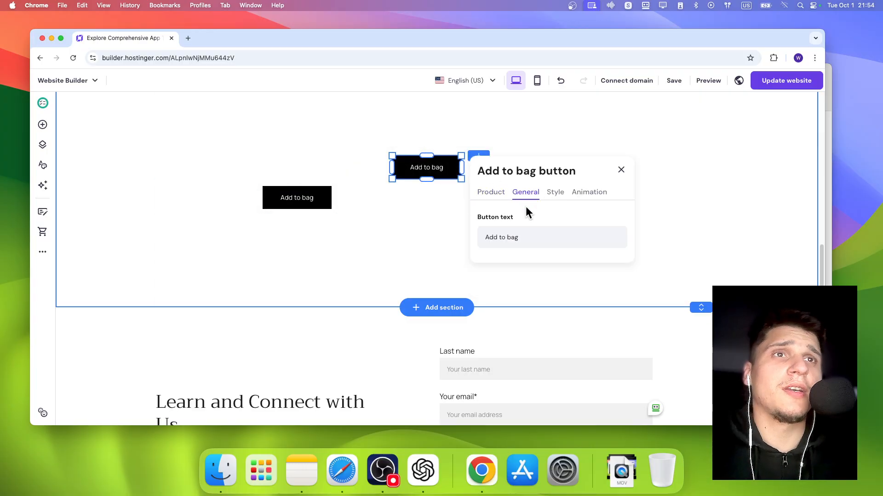
{"action": "left_click", "coordinate": [532, 239]}
{"action": "left_click", "coordinate": [491, 237]}
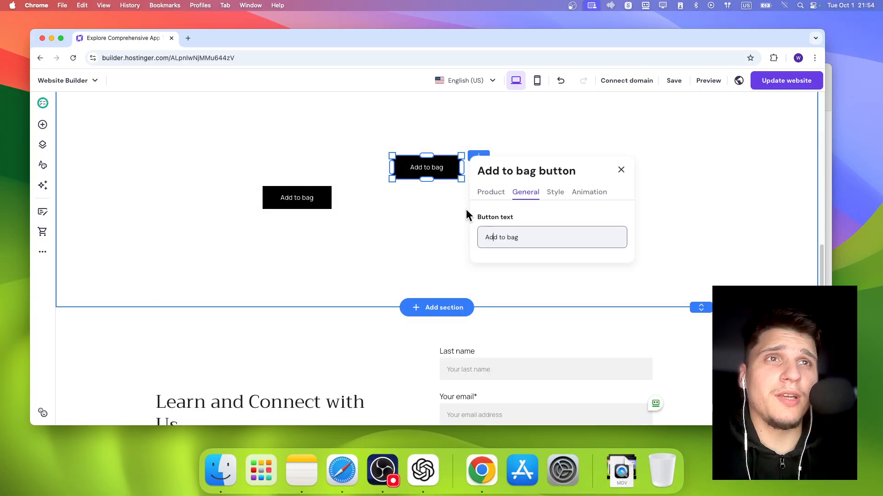
- Style the original Add to bag button with a bright green #40ff00 fill and black #000000 text
{"action": "left_click", "coordinate": [556, 194]}
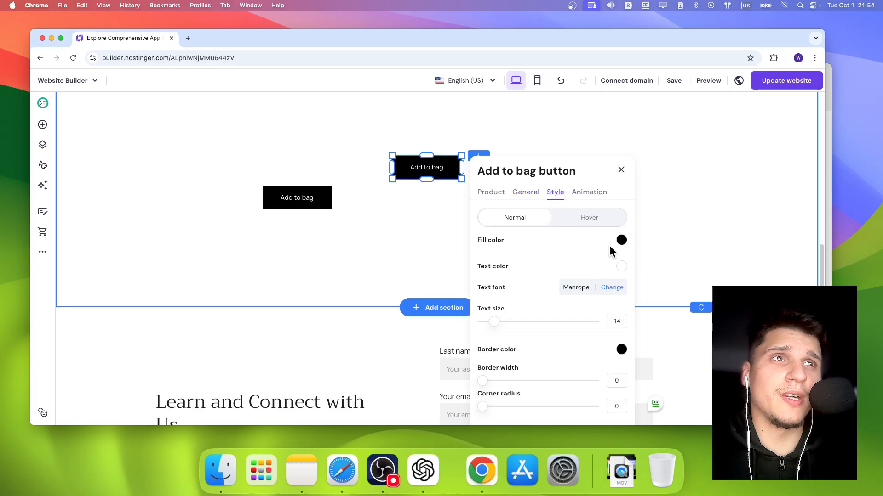
{"action": "left_click", "coordinate": [621, 240]}
{"action": "left_click", "coordinate": [719, 240]}
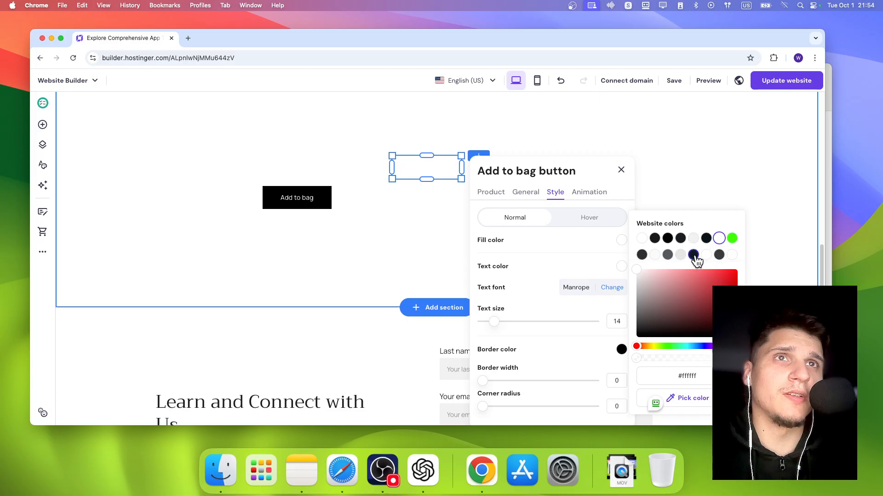
{"action": "left_click", "coordinate": [732, 239]}
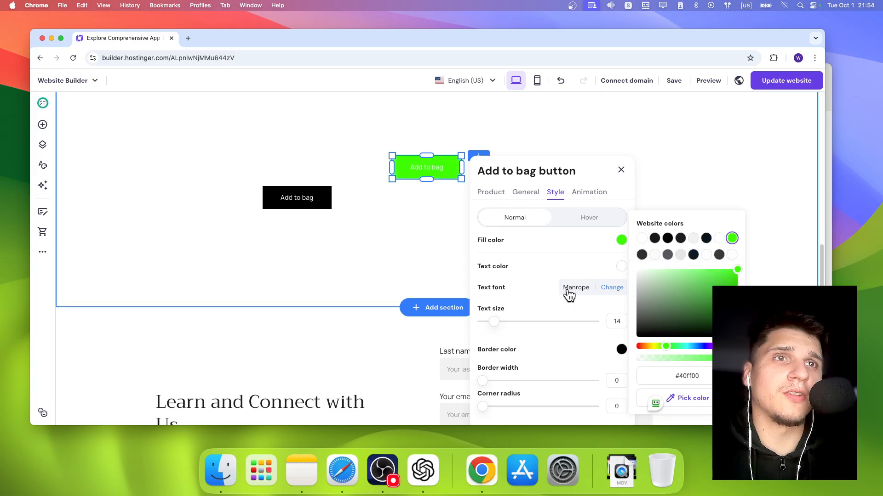
{"action": "left_click", "coordinate": [621, 267]}
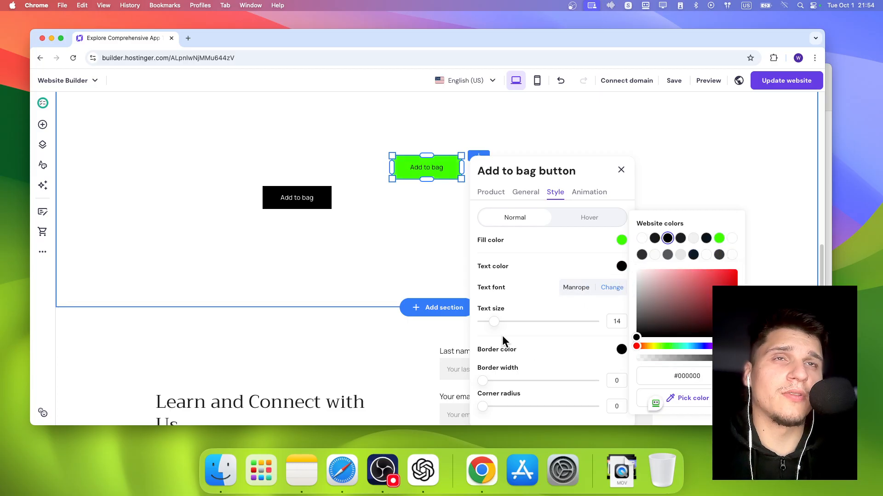
- Set the green button's text size to 23, border width to 3 and corner radius to 25
{"action": "left_click_drag", "start_coordinate": [493, 321], "coordinate": [526, 337]}
{"action": "scroll", "coordinate": [517, 356], "scroll_direction": "down", "scroll_amount": 2}
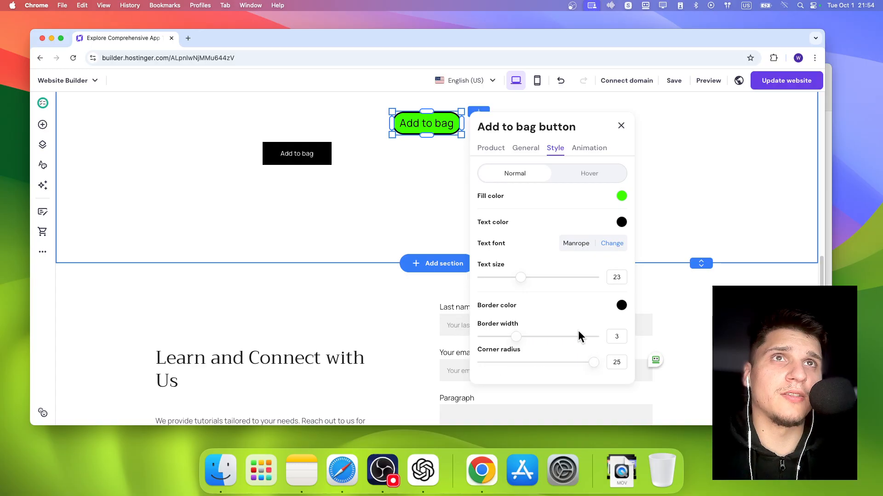
- Open the fill color options for the green button's hover state
{"action": "scroll", "coordinate": [553, 282], "scroll_direction": "up", "scroll_amount": 2}
{"action": "left_click", "coordinate": [577, 222]}
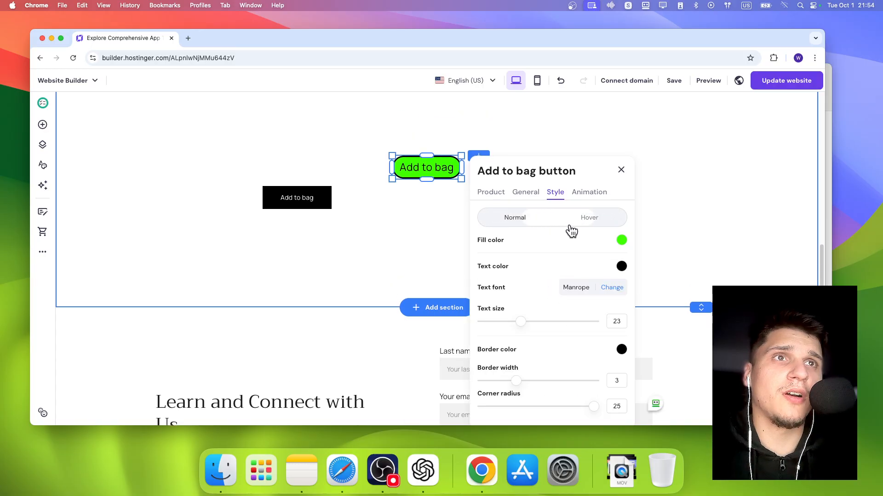
{"action": "left_click", "coordinate": [621, 240]}
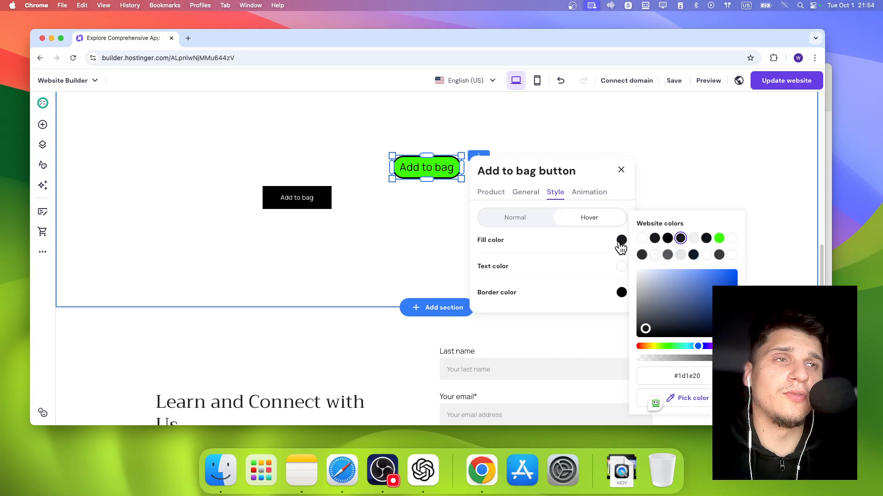
- Preview the page down to the contact form and footer, and return to the editor
{"action": "left_click", "coordinate": [709, 80]}
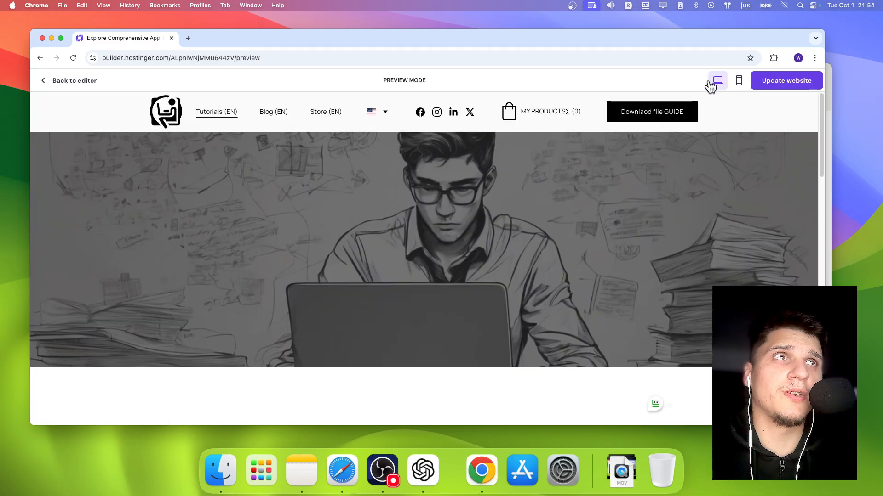
{"action": "scroll", "coordinate": [550, 239], "scroll_direction": "down", "scroll_amount": 20}
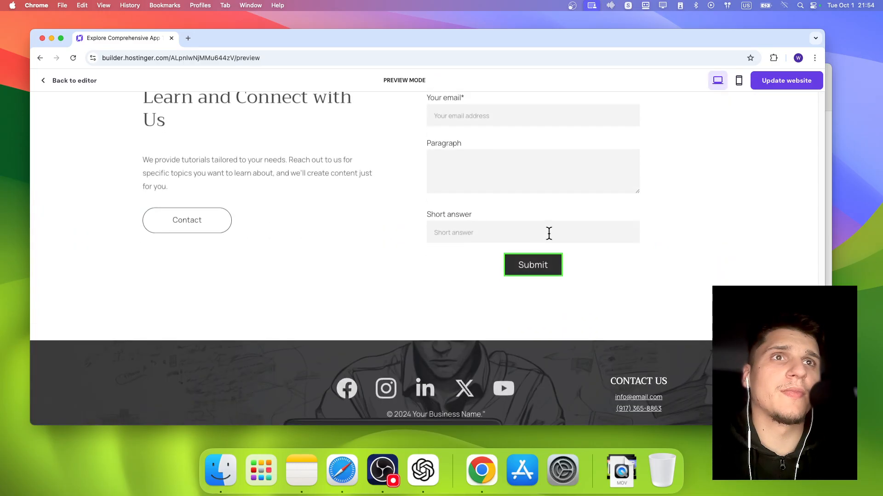
{"action": "scroll", "coordinate": [497, 242], "scroll_direction": "up", "scroll_amount": 8}
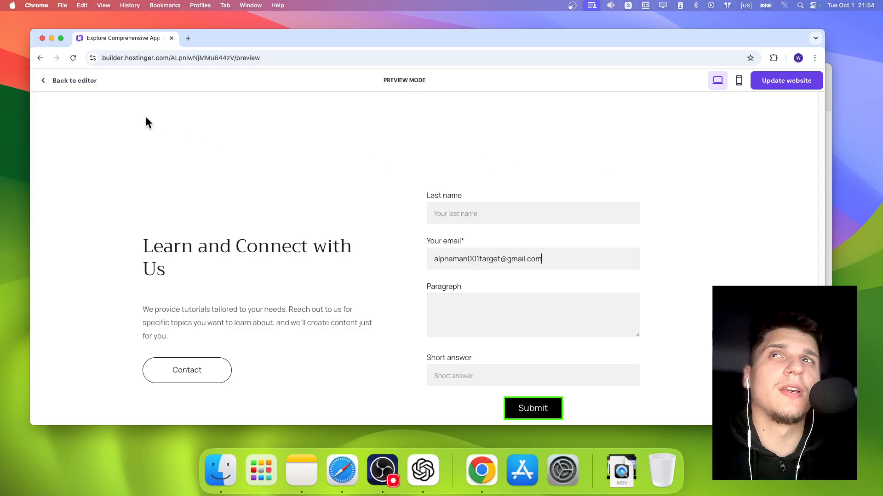
{"action": "left_click", "coordinate": [73, 81]}
- Review the green Add to bag button's style settings for the normal and hover states
{"action": "scroll", "coordinate": [392, 239], "scroll_direction": "down", "scroll_amount": 15}
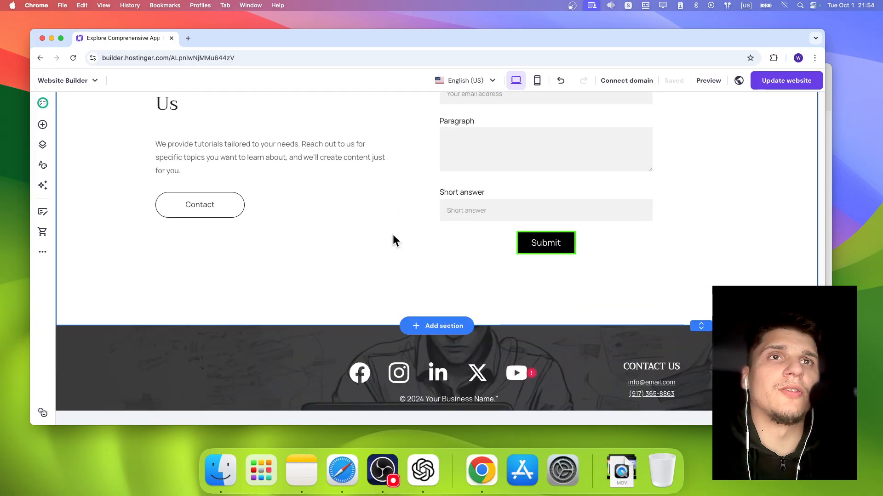
{"action": "scroll", "coordinate": [393, 235], "scroll_direction": "up", "scroll_amount": 10}
{"action": "left_click", "coordinate": [418, 183]}
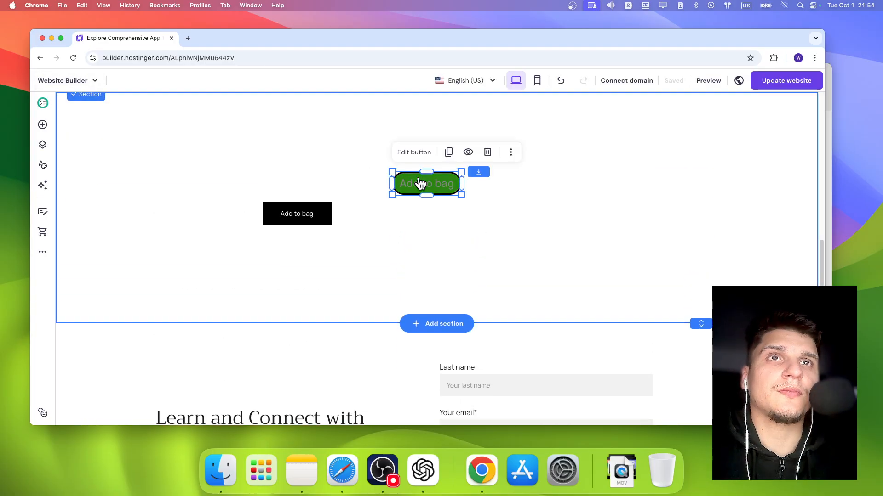
{"action": "left_click", "coordinate": [409, 153]}
{"action": "left_click", "coordinate": [554, 209]}
{"action": "scroll", "coordinate": [546, 249], "scroll_direction": "down", "scroll_amount": 4}
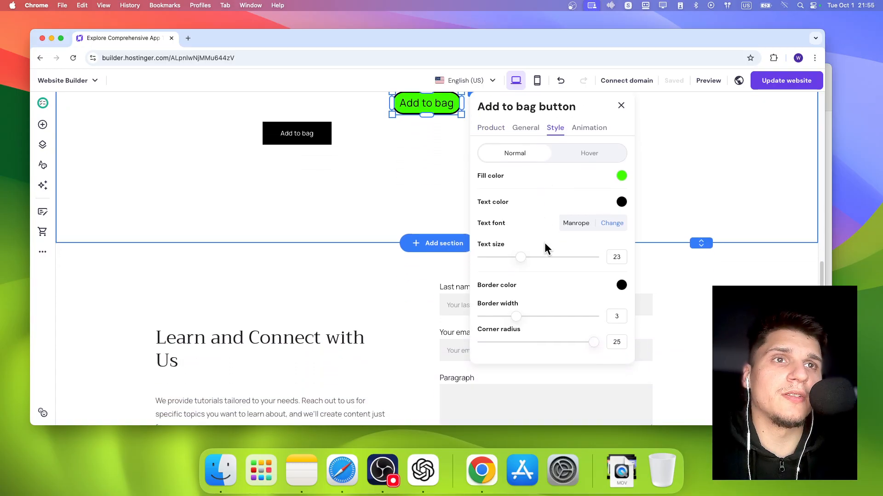
{"action": "left_click", "coordinate": [565, 152]}
{"action": "left_click", "coordinate": [527, 151]}
- Try the Fade and Scale animations on the green Add to bag button, ending on Slide
{"action": "left_click", "coordinate": [574, 125]}
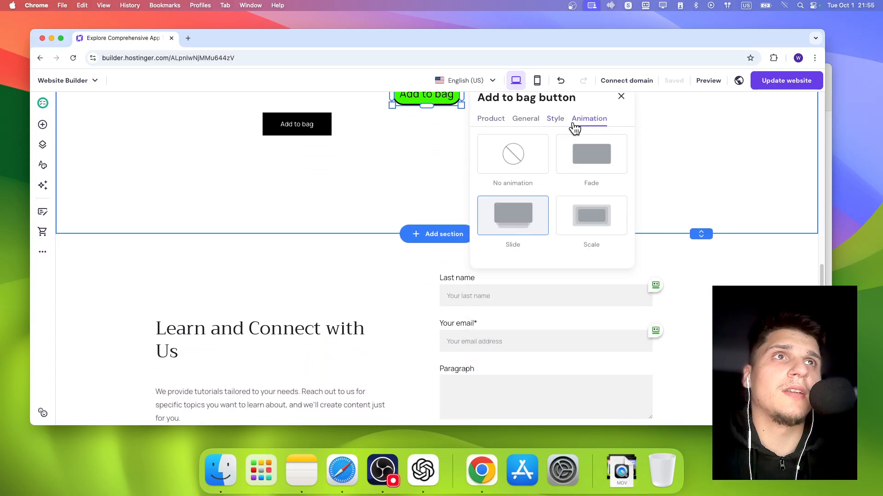
{"action": "left_click", "coordinate": [571, 175]}
{"action": "left_click", "coordinate": [579, 225]}
{"action": "left_click", "coordinate": [517, 228]}
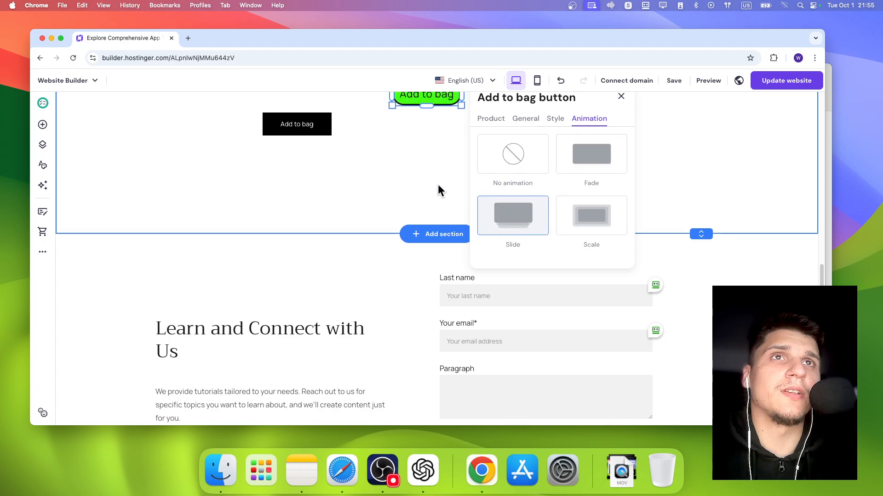
{"action": "left_click", "coordinate": [439, 197]}
- Examine the green button's additional actions and open its product connection settings
{"action": "scroll", "coordinate": [440, 199], "scroll_direction": "up", "scroll_amount": 1}
{"action": "left_click", "coordinate": [432, 135]}
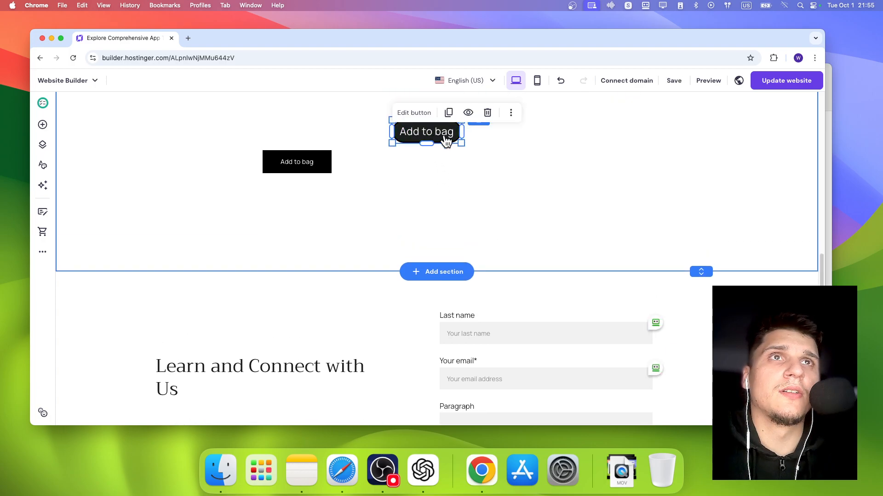
{"action": "left_click", "coordinate": [510, 119]}
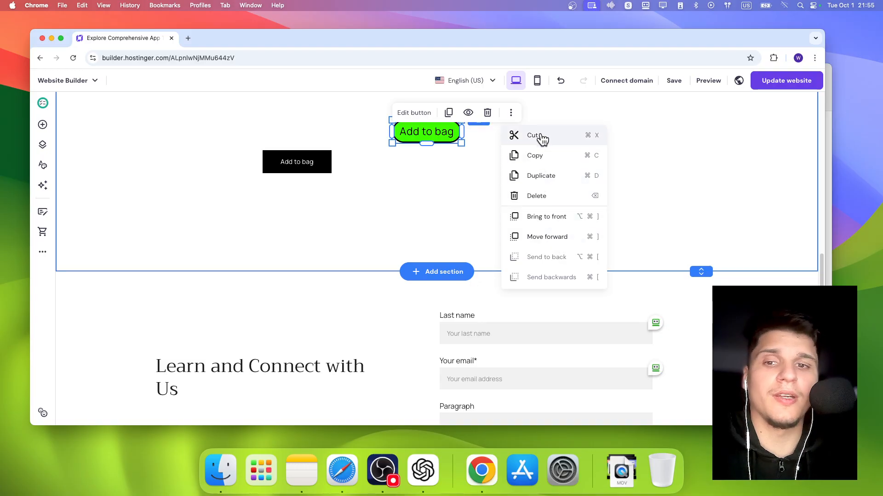
{"action": "left_click", "coordinate": [416, 119]}
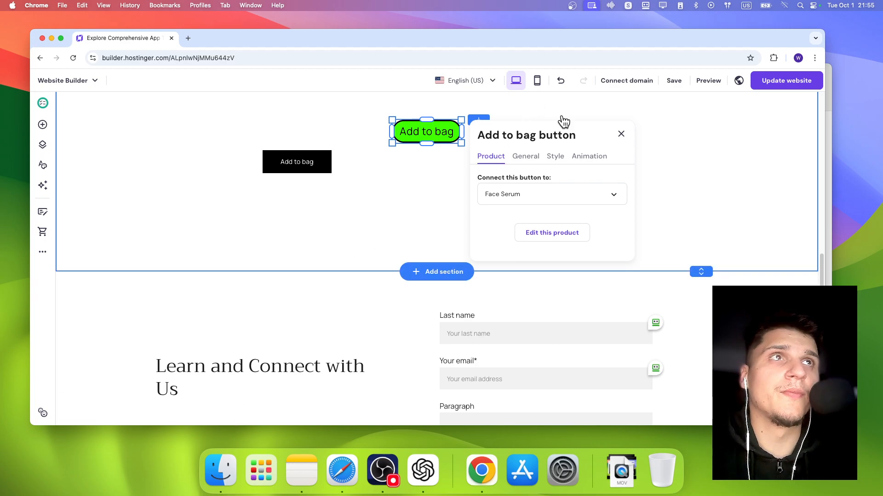
- Preview the page, test the green Add to bag button and dismiss the notification
{"action": "left_click", "coordinate": [708, 80]}
{"action": "scroll", "coordinate": [484, 228], "scroll_direction": "down", "scroll_amount": 15}
{"action": "scroll", "coordinate": [485, 227], "scroll_direction": "up", "scroll_amount": 15}
{"action": "scroll", "coordinate": [485, 227], "scroll_direction": "down", "scroll_amount": 10}
{"action": "left_click", "coordinate": [426, 230]}
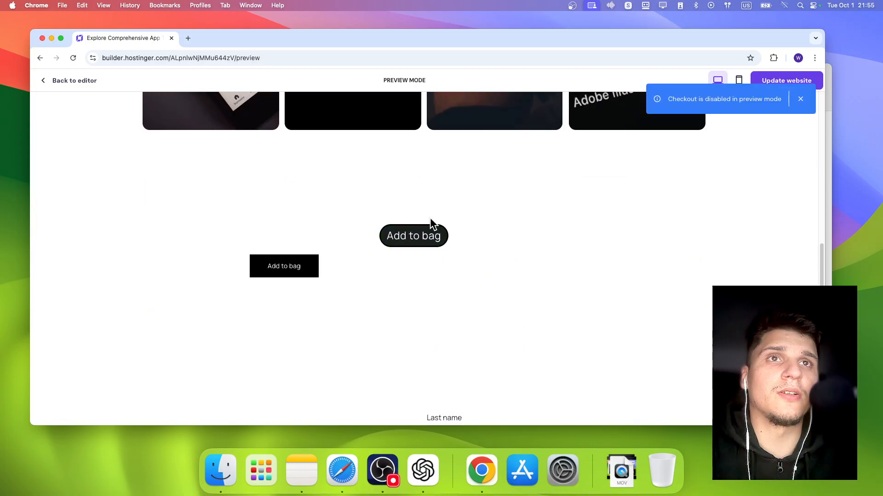
{"action": "scroll", "coordinate": [734, 119], "scroll_direction": "down", "scroll_amount": 5}
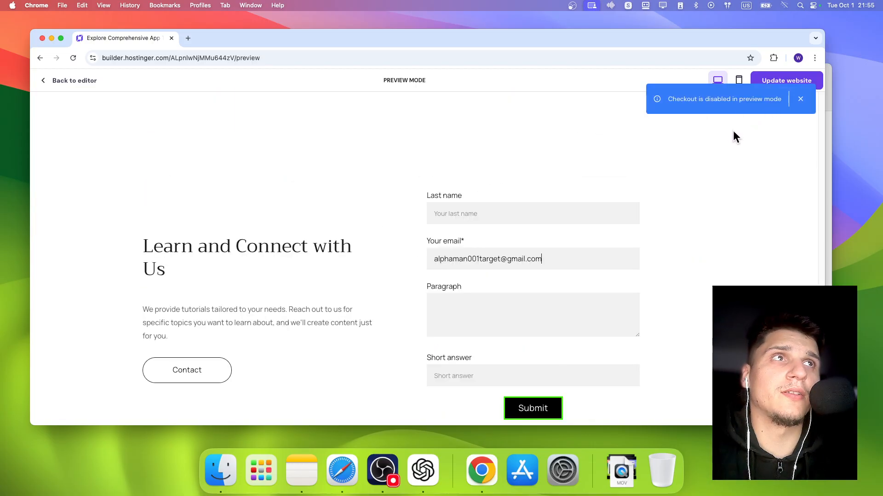
{"action": "left_click", "coordinate": [800, 99]}
- Publish the website changes from the preview and return to the editor
{"action": "left_click", "coordinate": [794, 81]}
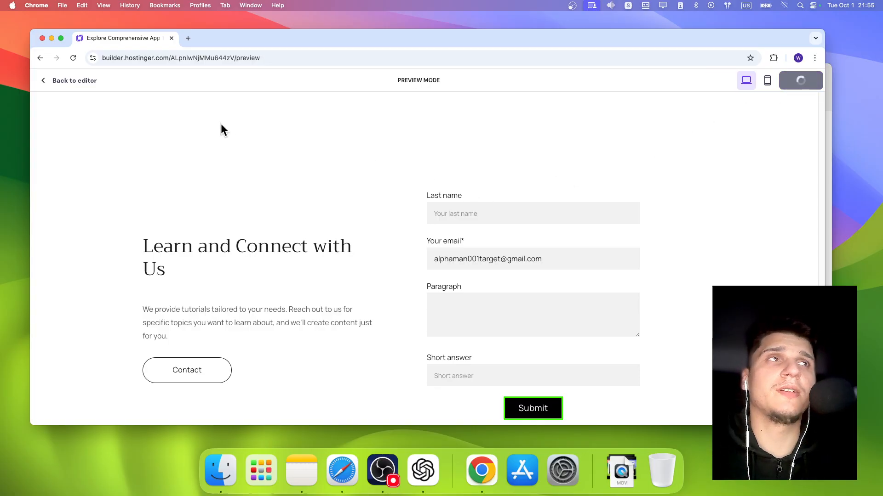
{"action": "left_click", "coordinate": [74, 81]}
{"action": "left_click", "coordinate": [583, 151]}
{"action": "scroll", "coordinate": [349, 194], "scroll_direction": "up", "scroll_amount": 5}
{"action": "scroll", "coordinate": [349, 193], "scroll_direction": "up", "scroll_amount": 10}
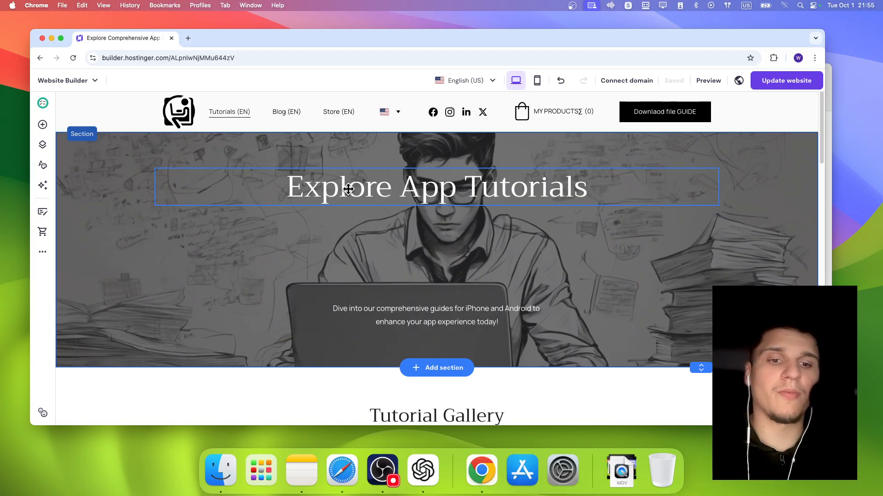
{"action": "scroll", "coordinate": [345, 187], "scroll_direction": "down", "scroll_amount": 15}
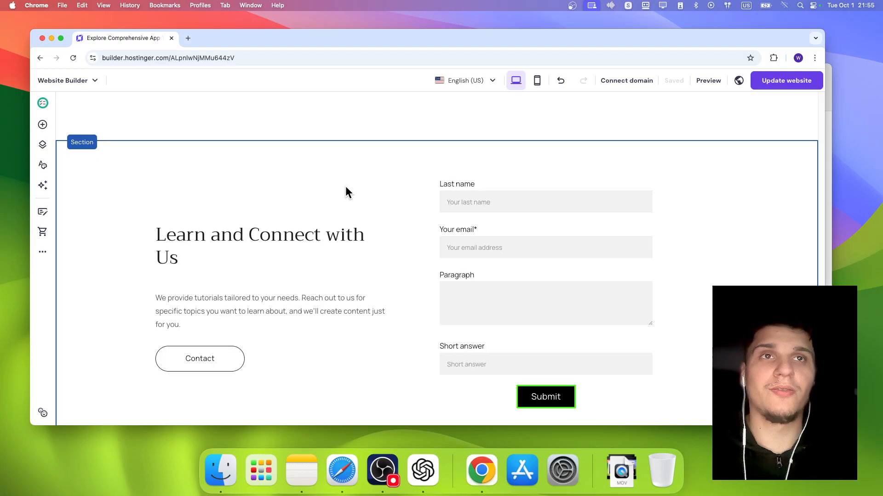